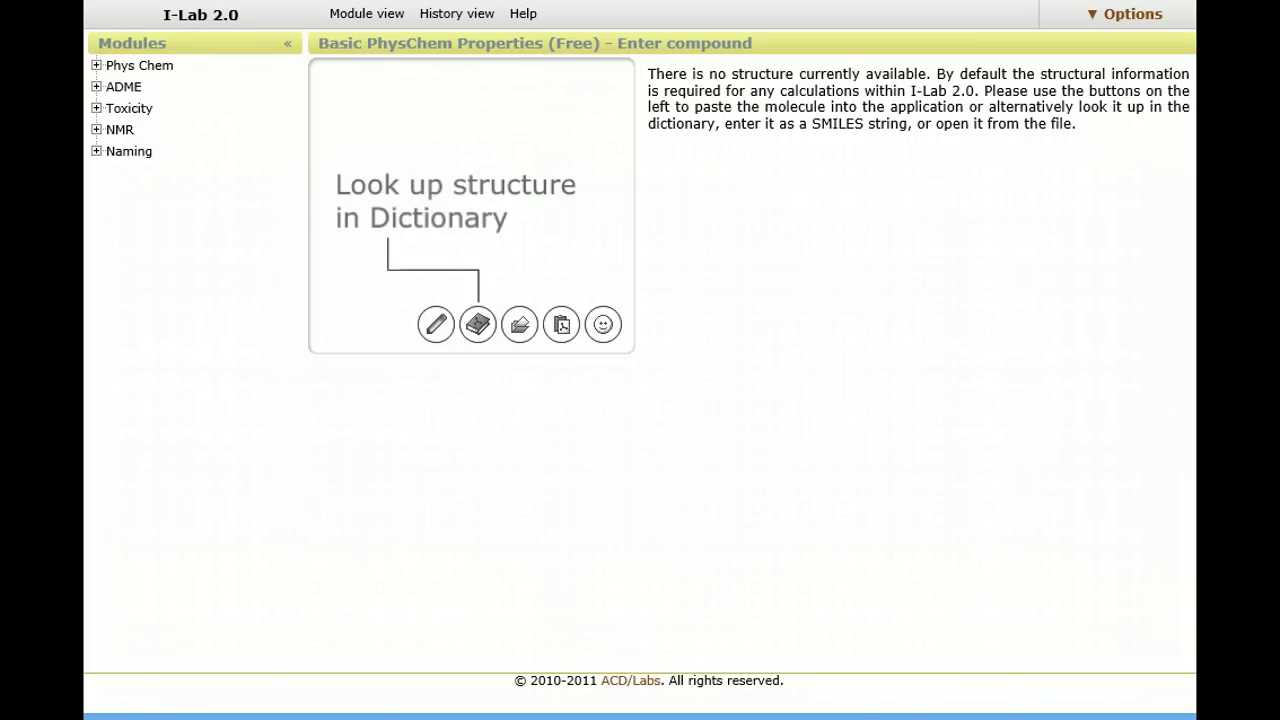
# Load Valium into I-Lab through a dictionary lookup for 'valiu'.
pyautogui.click(477, 325)
pyautogui.write('valium')
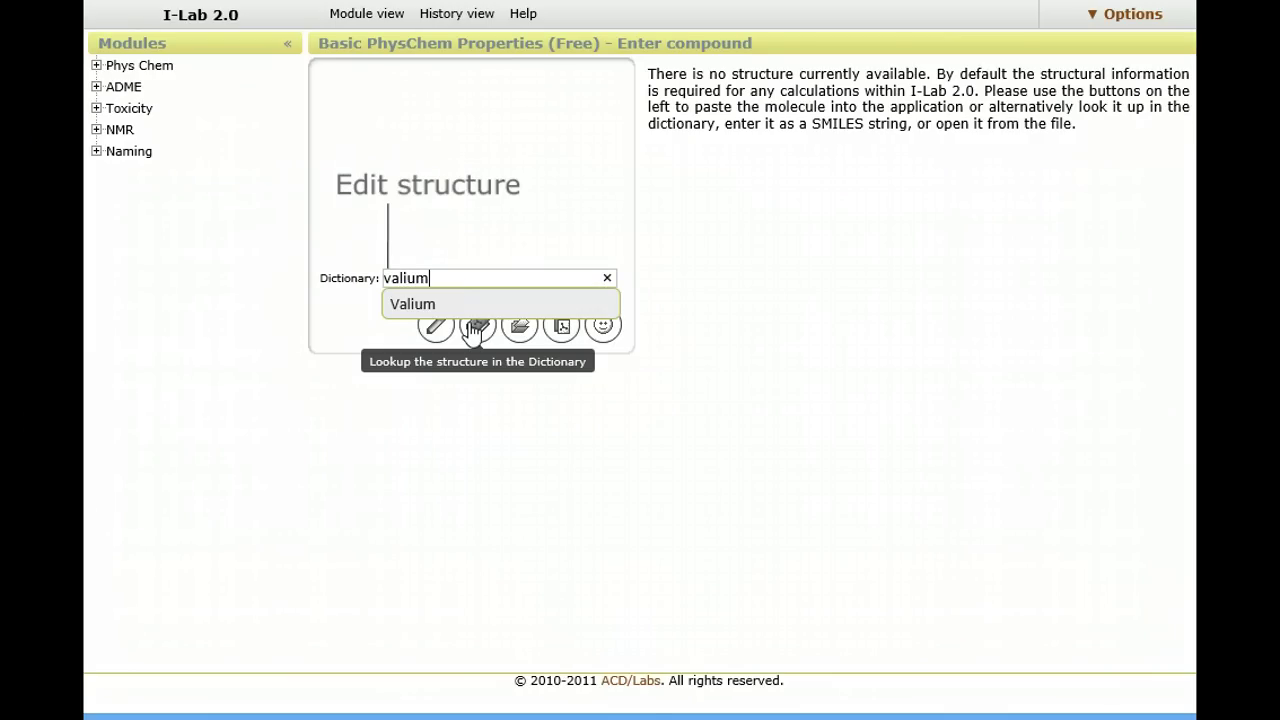
pyautogui.click(428, 312)
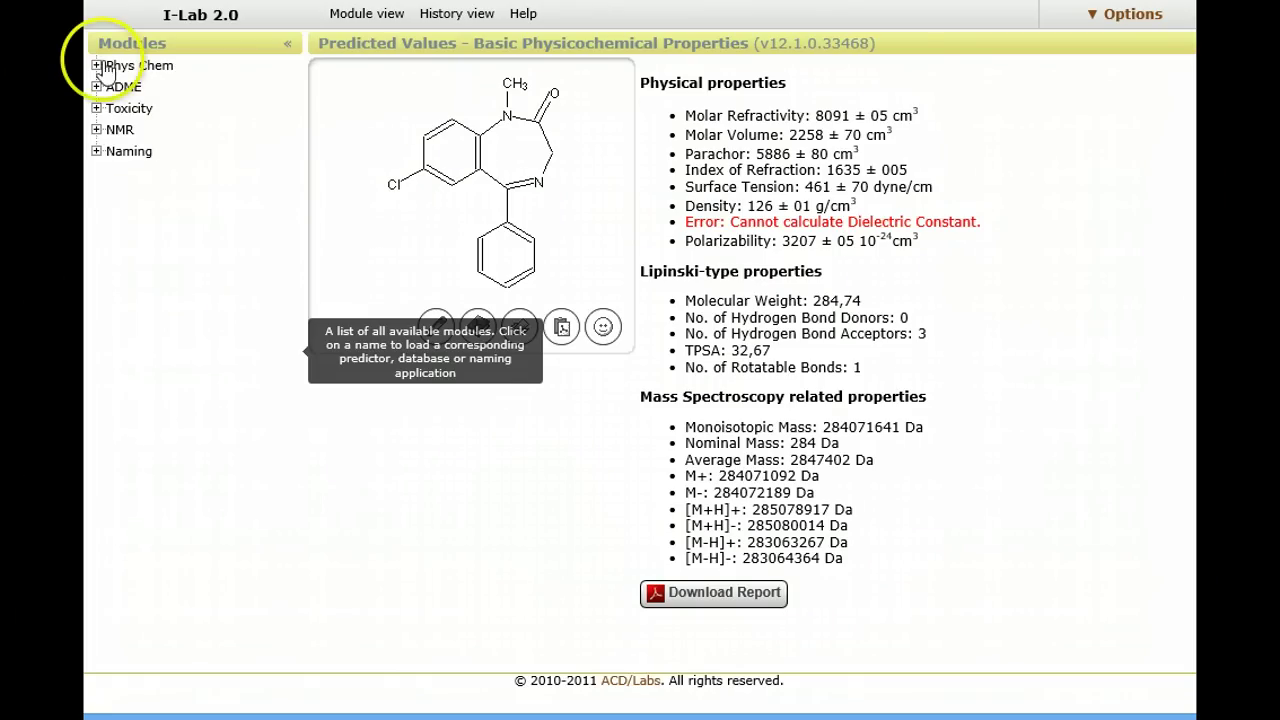
# Generate the IUPAC name 7-chloro-1-methyl-5-phenyl-1,3-dihydro-2H-1,4-benzodiazepin-2-one, reviewing then hiding the naming options.
pyautogui.click(97, 152)
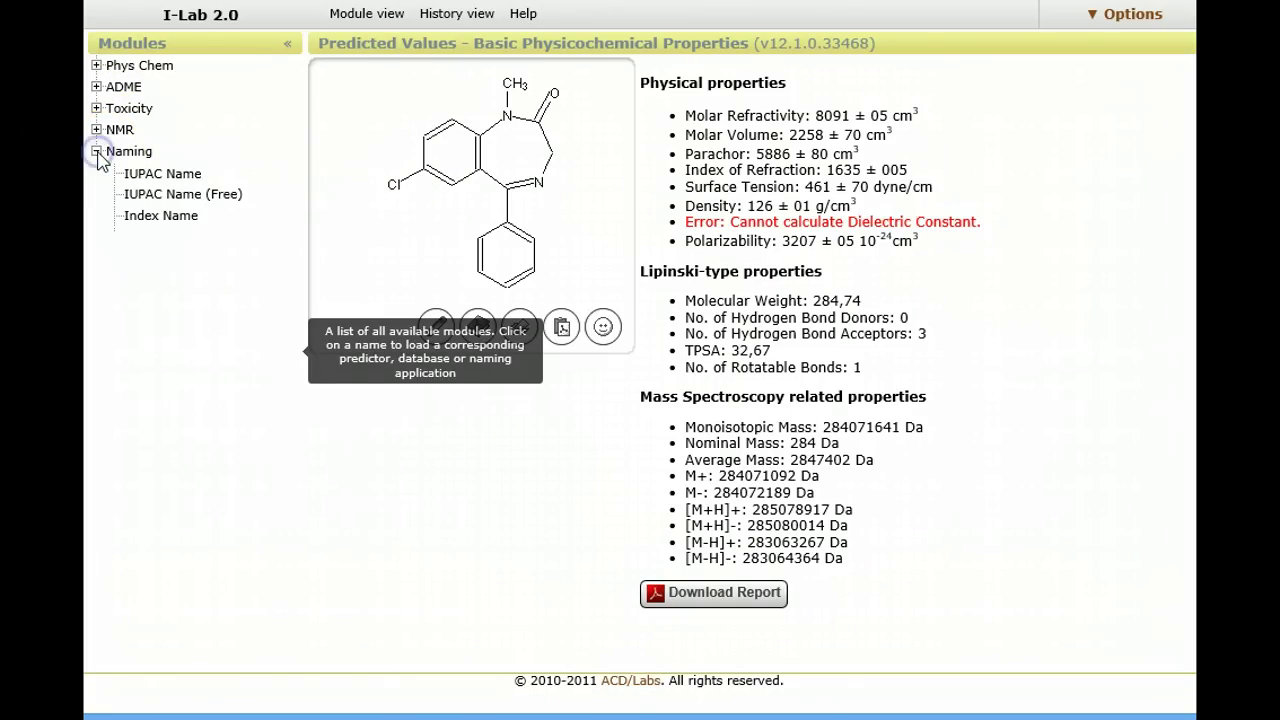
pyautogui.click(162, 175)
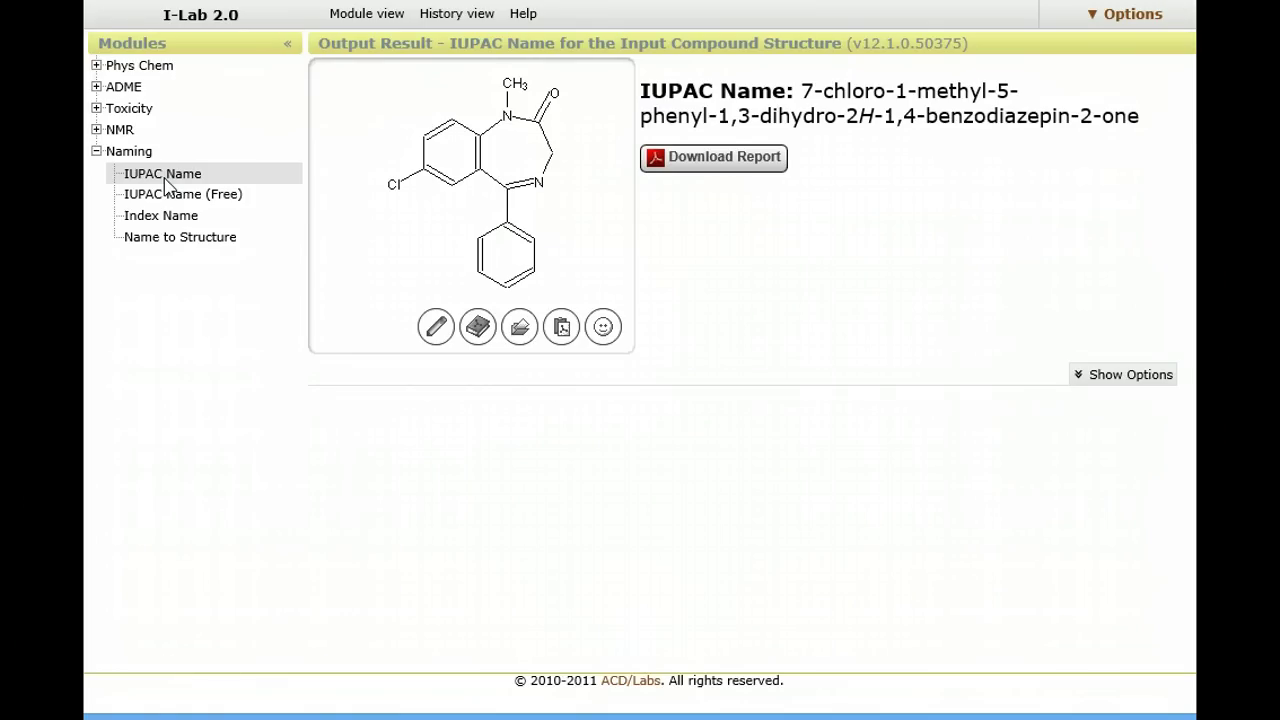
pyautogui.click(1079, 384)
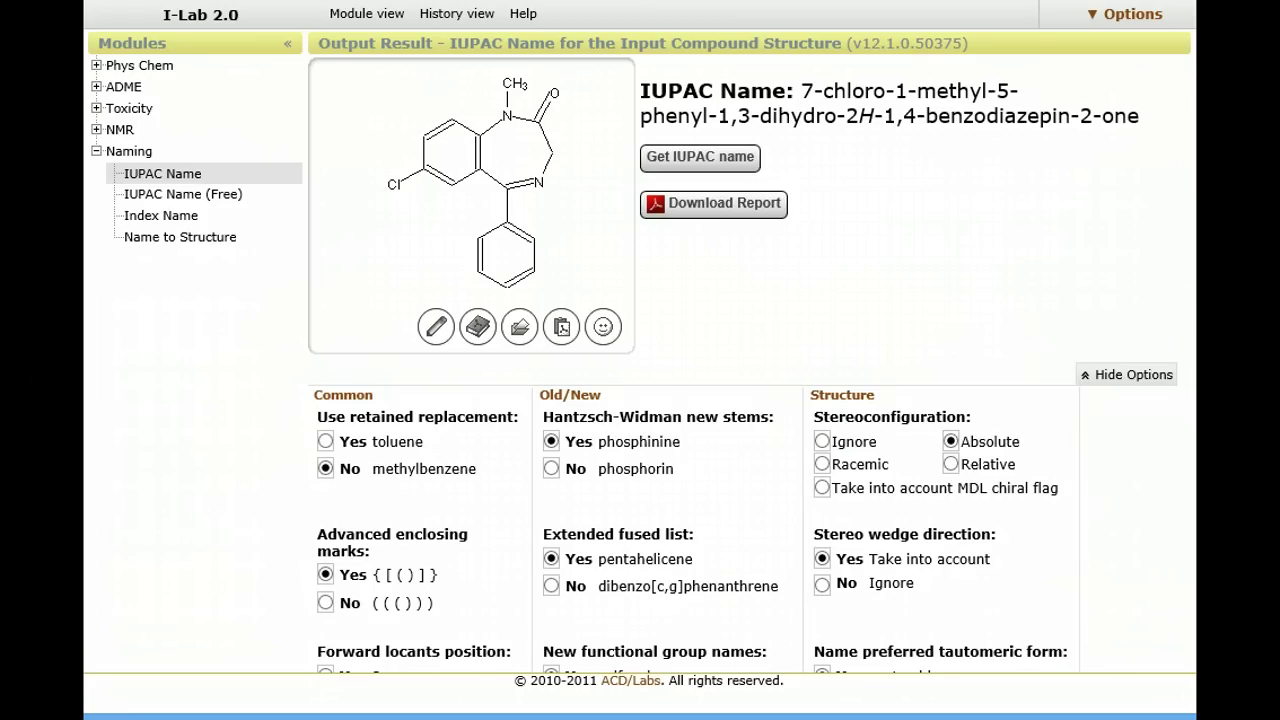
pyautogui.scroll(-5, 745, 400)
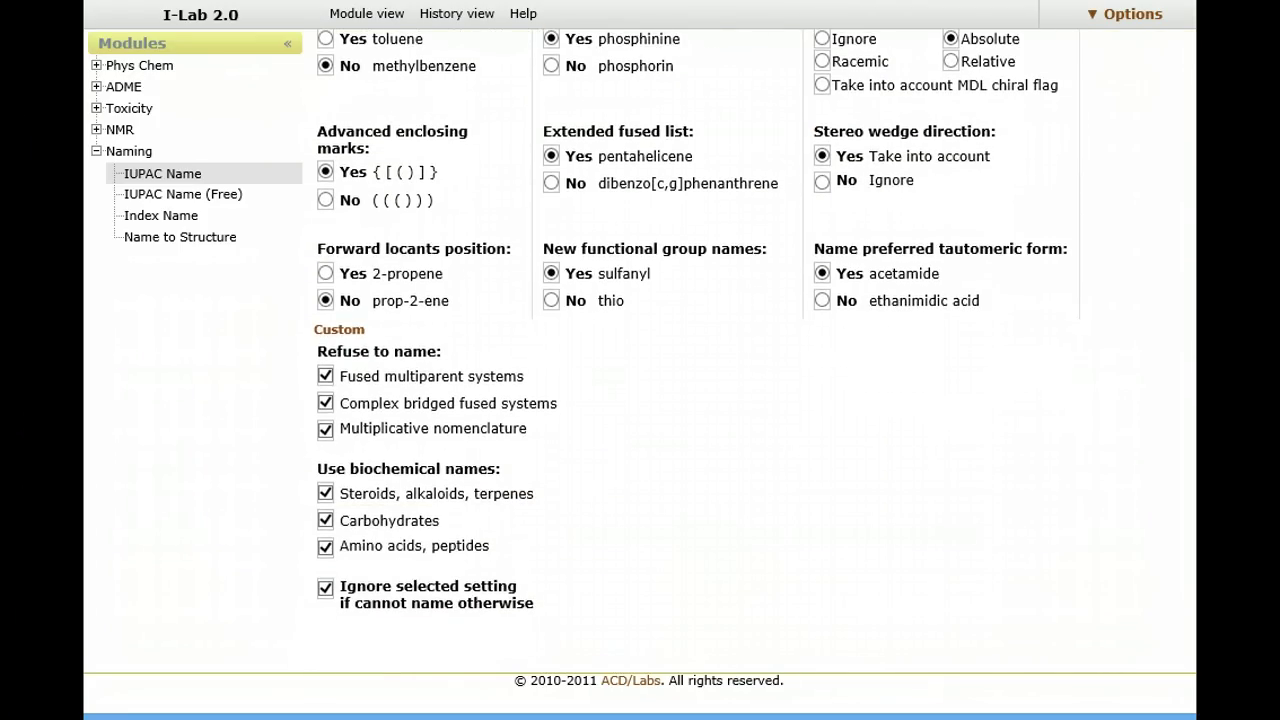
pyautogui.scroll(5, 745, 400)
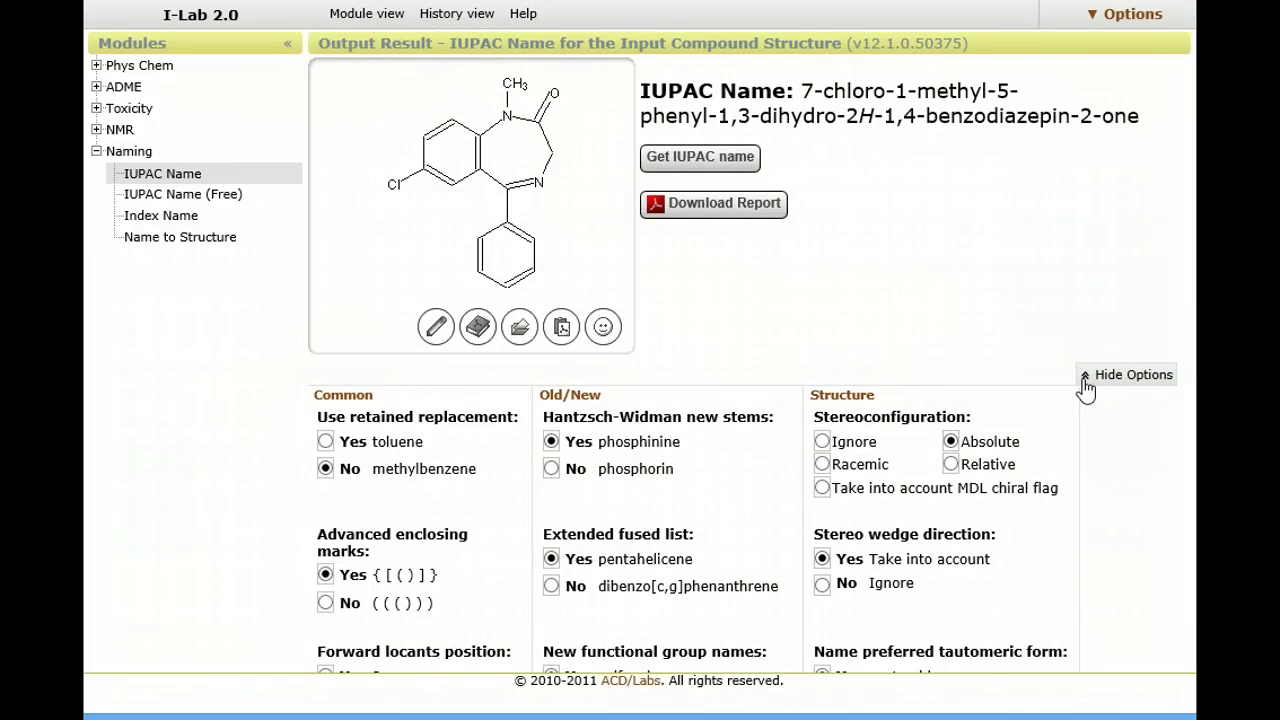
pyautogui.click(1084, 379)
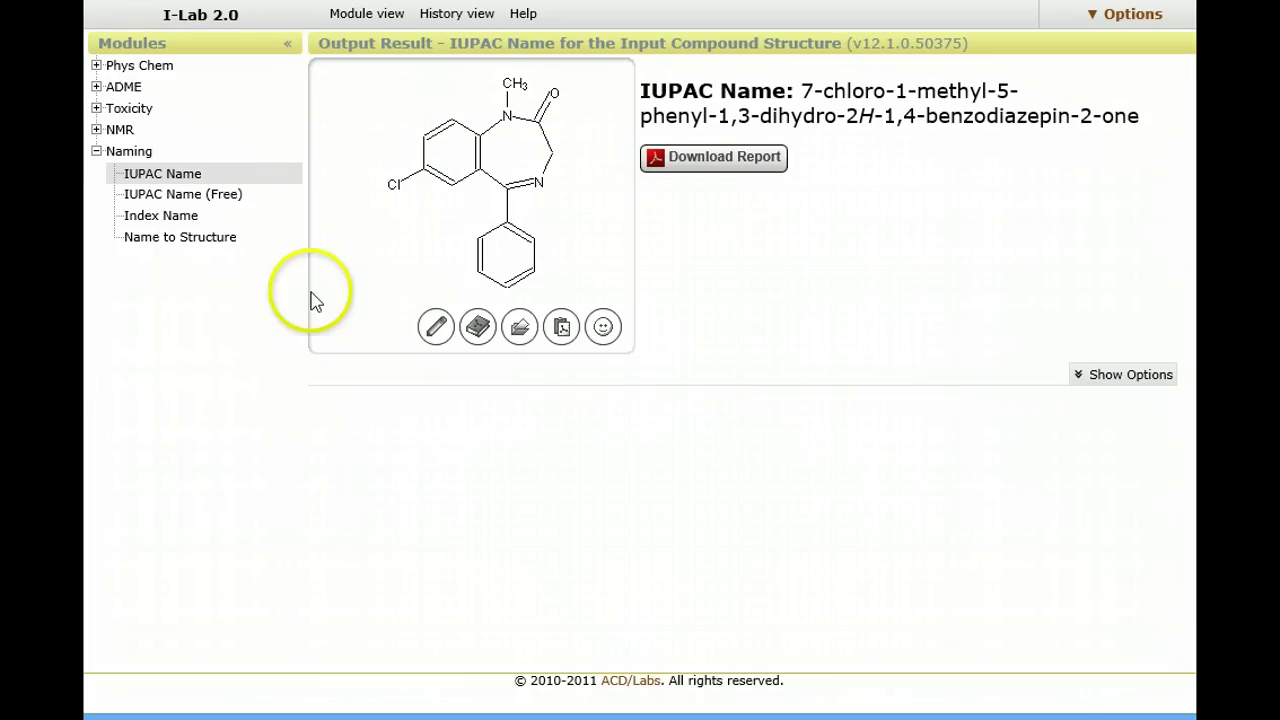
# Predict Valium's 13C NMR spectrum and check atoms 7, 8, 14, 18 and 19 in the shift table.
pyautogui.click(98, 133)
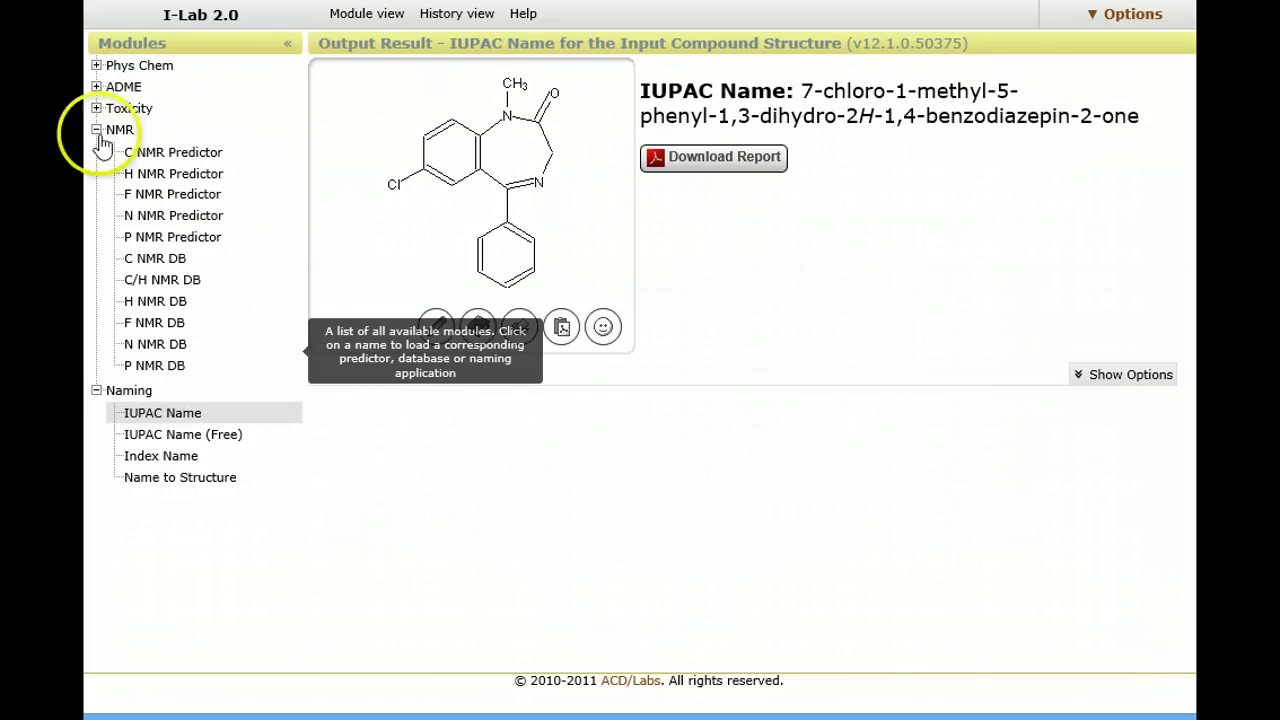
pyautogui.click(164, 154)
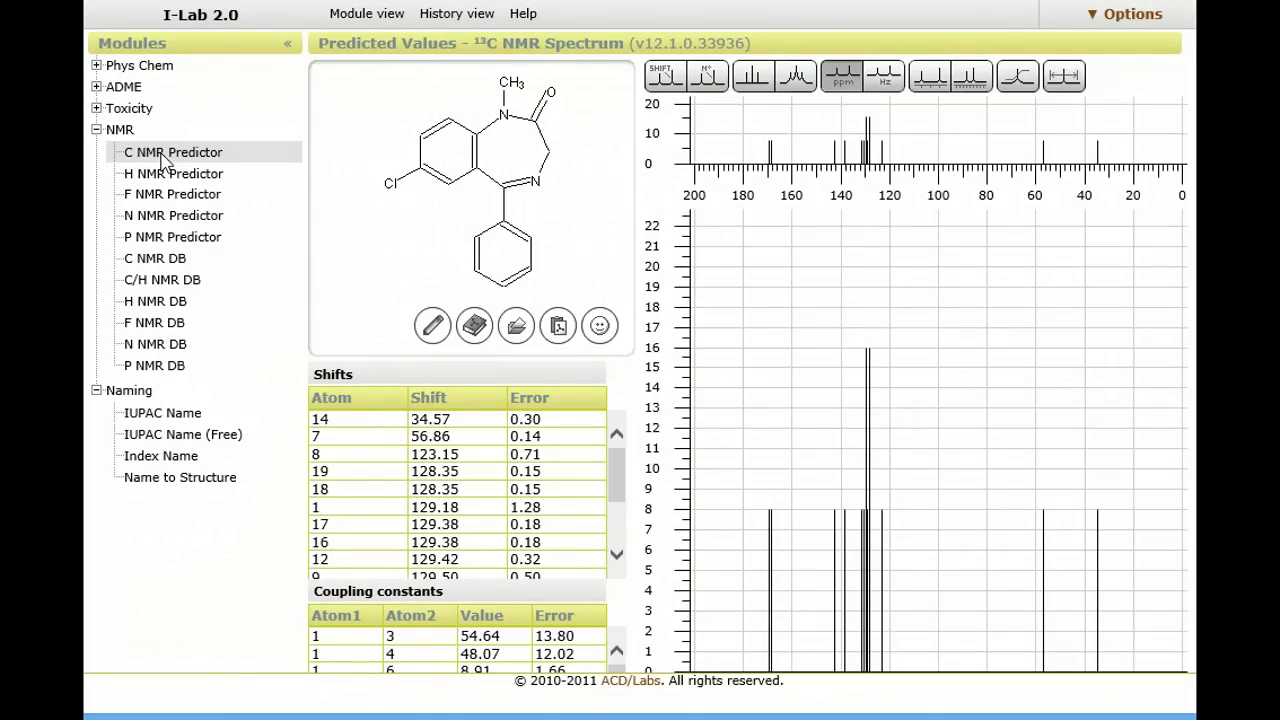
pyautogui.click(371, 434)
pyautogui.click(432, 420)
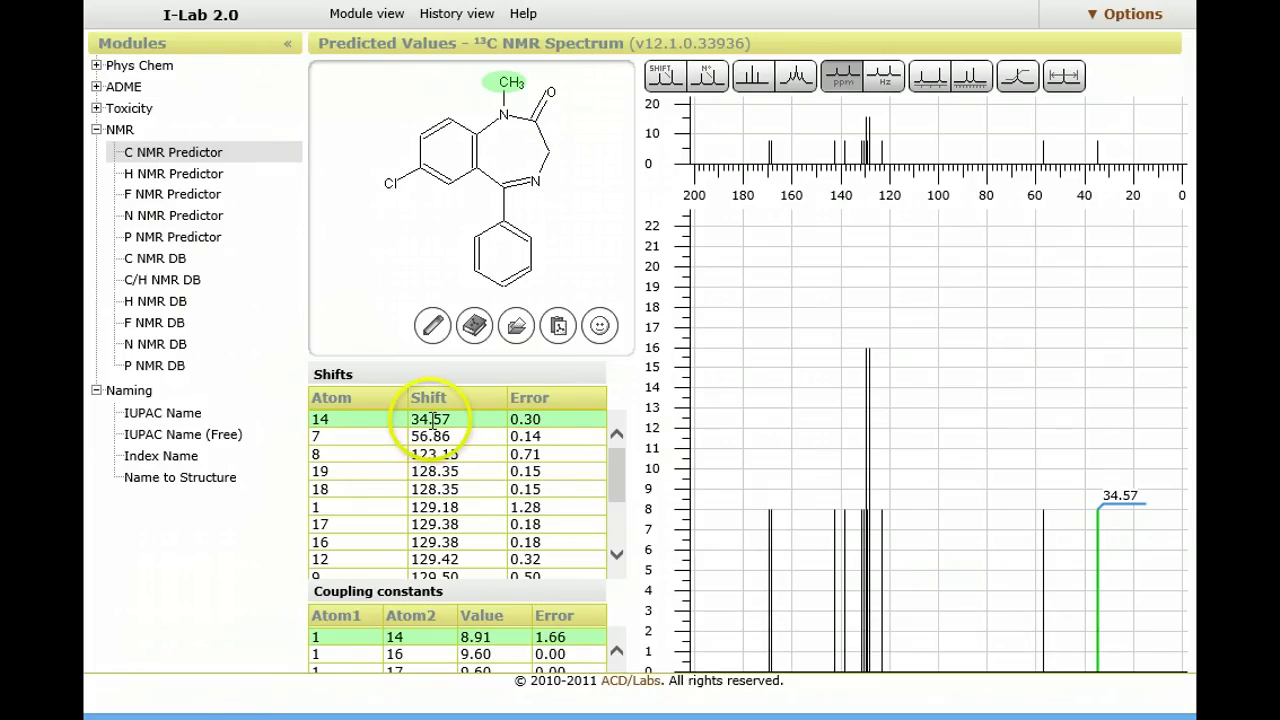
pyautogui.click(434, 440)
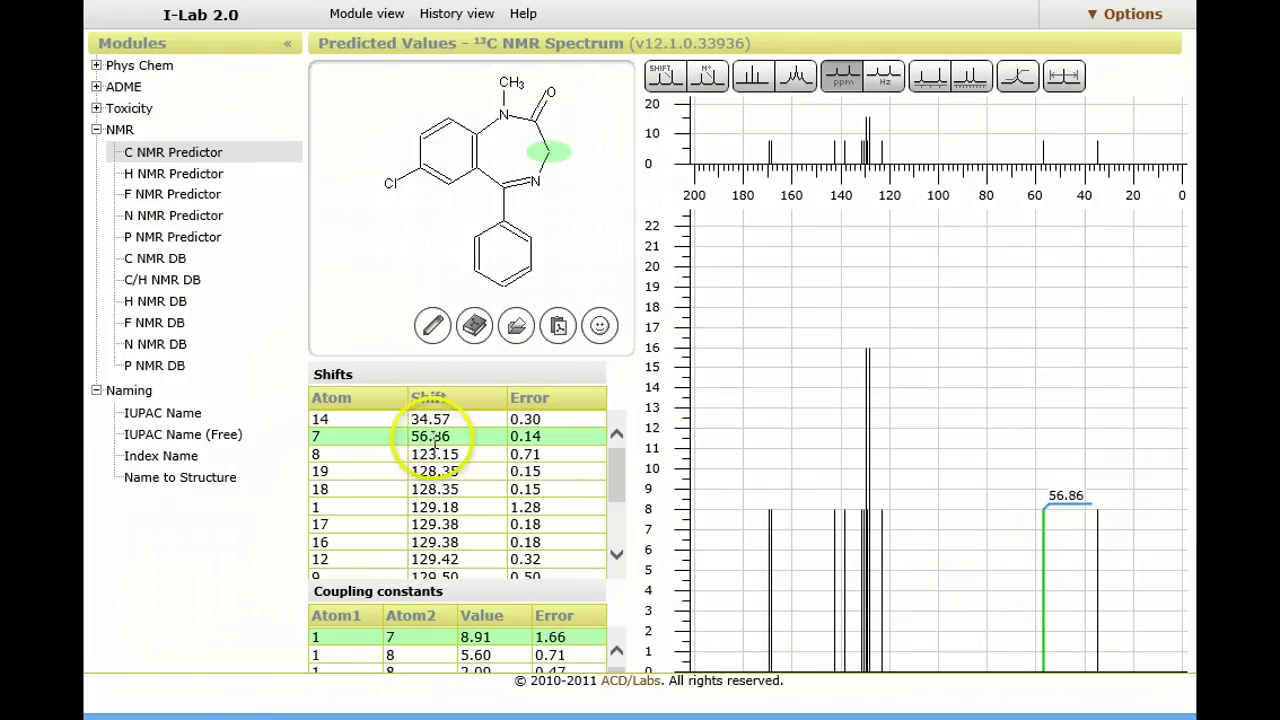
pyautogui.click(432, 454)
pyautogui.click(430, 489)
pyautogui.click(525, 471)
pyautogui.click(527, 420)
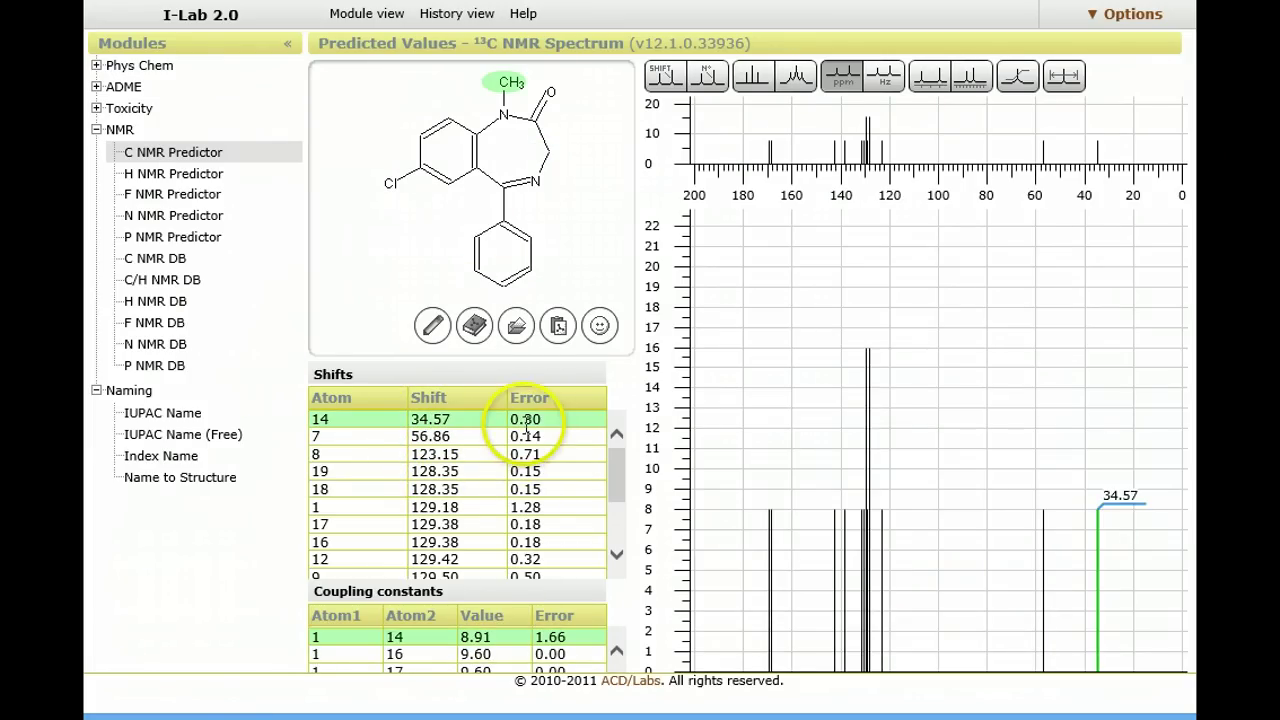
pyautogui.click(527, 471)
# Highlight the atoms involved in the 1–3 and 1–4 couplings.
pyautogui.click(540, 637)
pyautogui.click(524, 655)
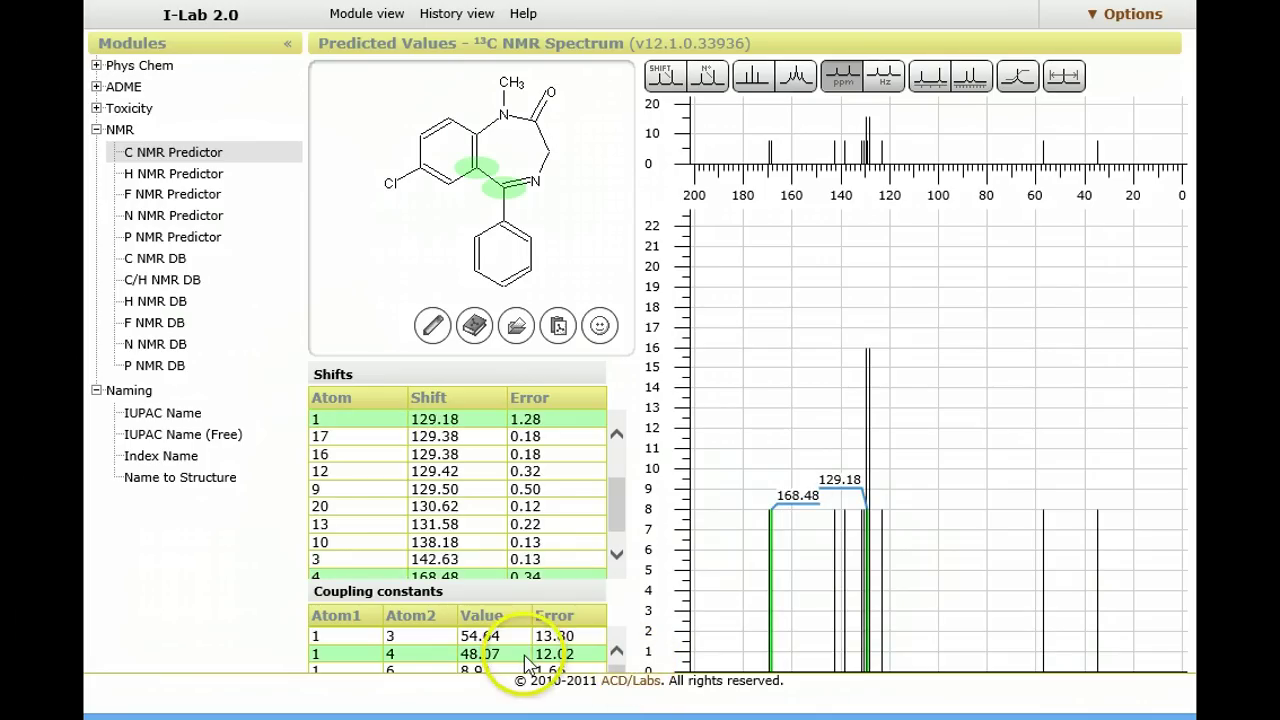
pyautogui.click(527, 637)
pyautogui.click(525, 655)
# Identify the atoms behind the 169.58, 168.48, 142.63, 138.18, 128.35 and 123.15 ppm peaks.
pyautogui.click(792, 608)
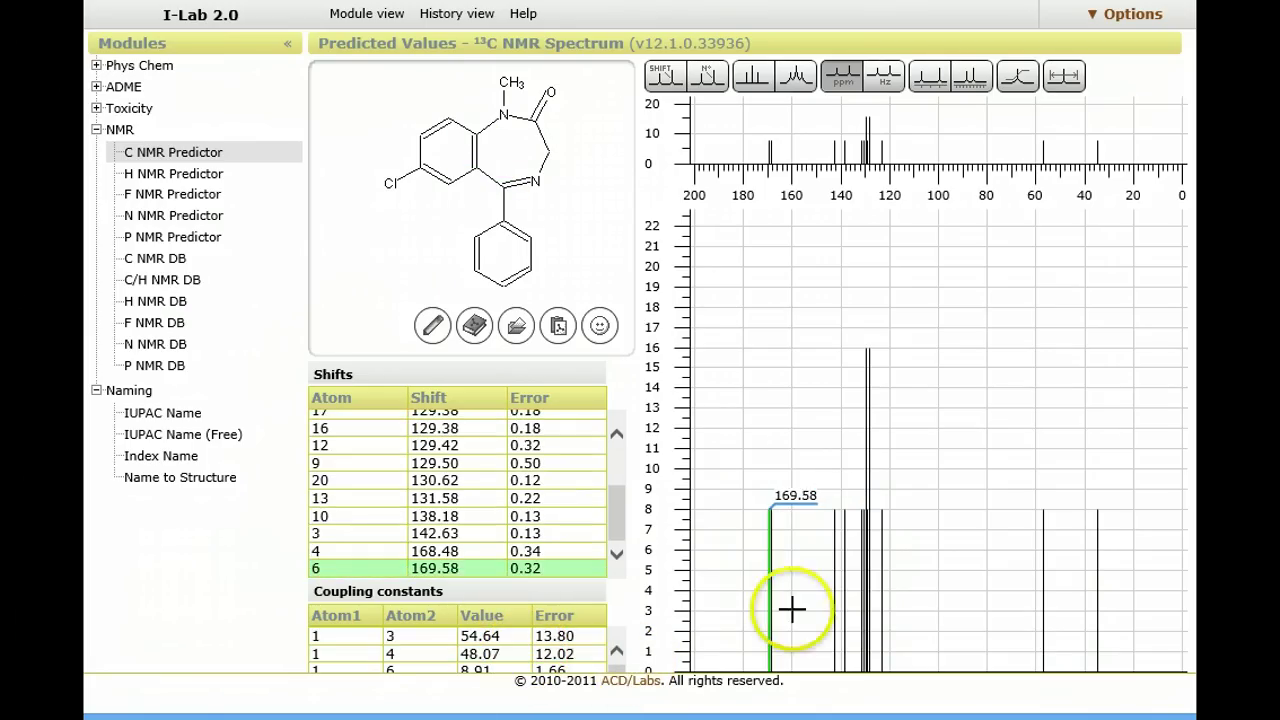
pyautogui.click(843, 586)
pyautogui.click(869, 591)
pyautogui.click(879, 591)
pyautogui.click(787, 591)
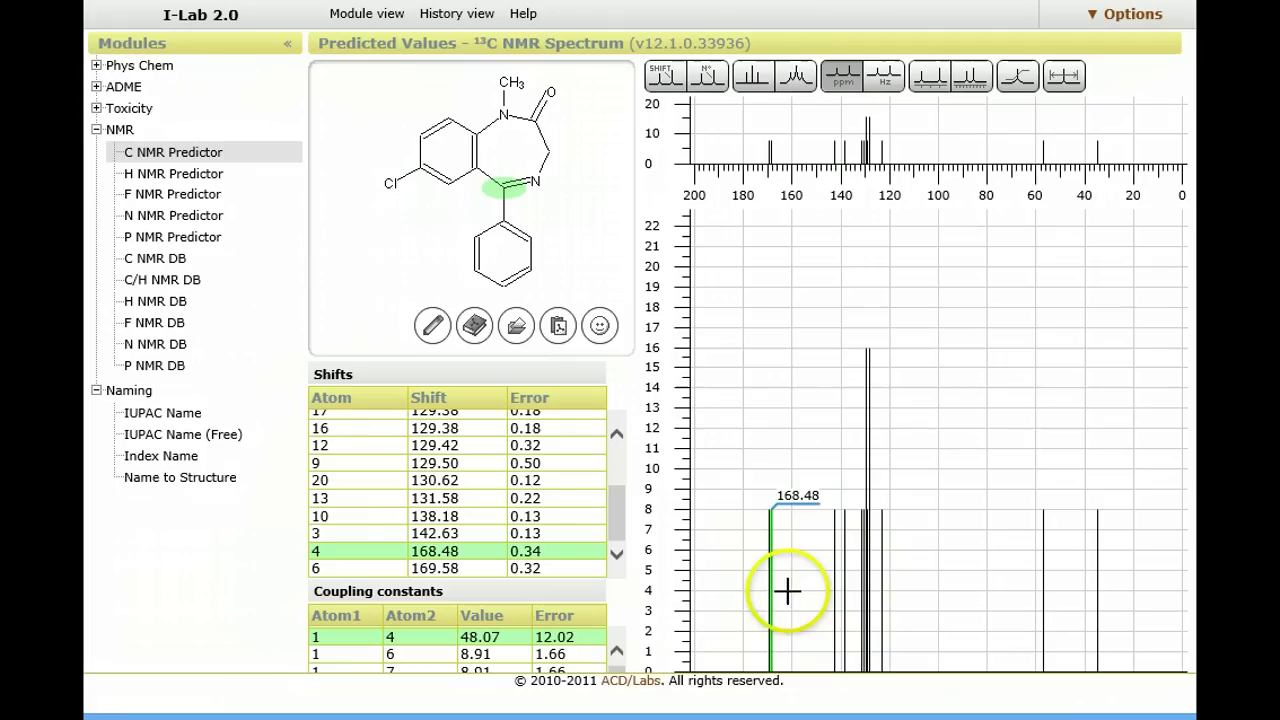
pyautogui.click(770, 591)
pyautogui.click(833, 592)
pyautogui.click(838, 595)
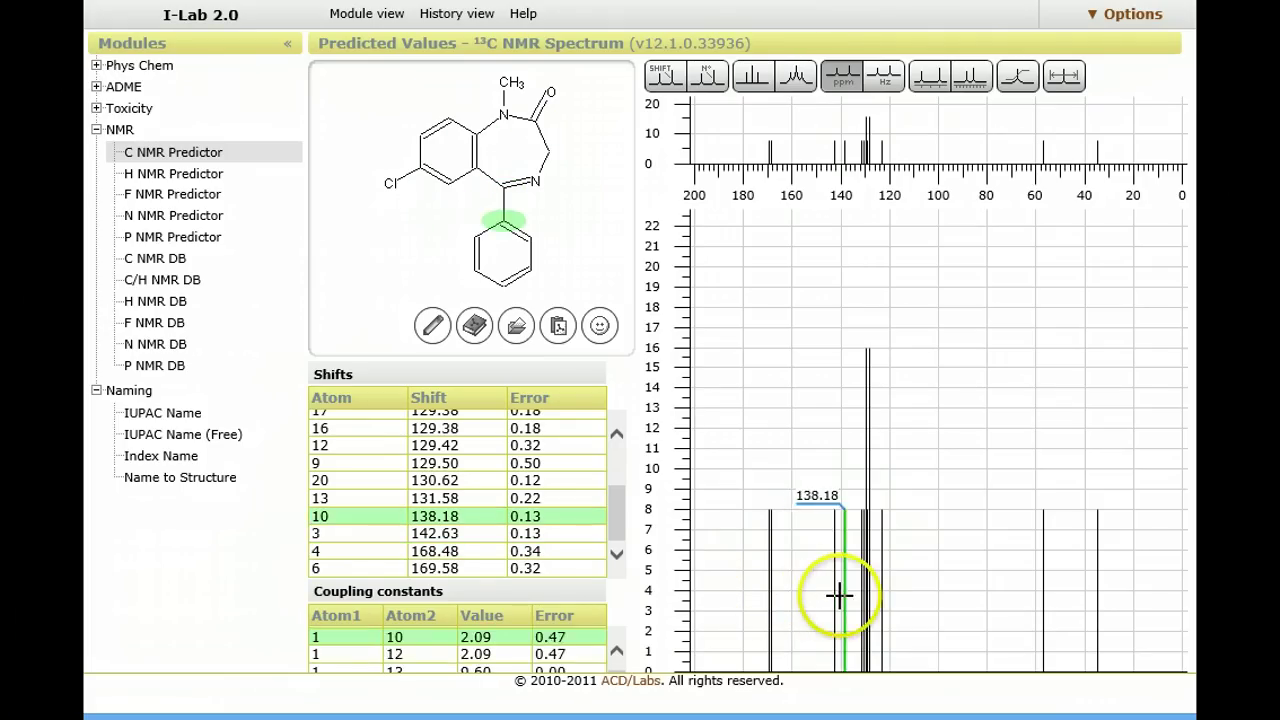
pyautogui.click(833, 595)
# Zoom the spectrum to 115–155 ppm and recheck the 128.35 and 138.18 ppm peaks.
pyautogui.rightClick(814, 594)
pyautogui.press('Escape')
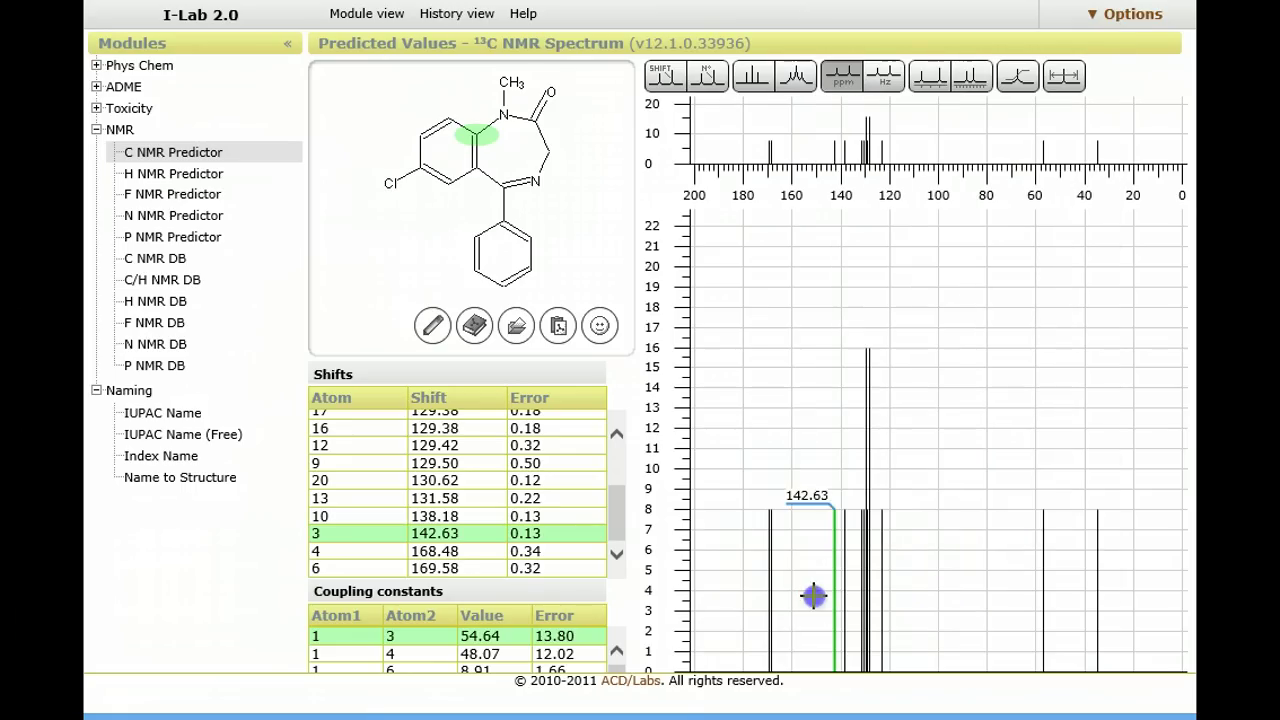
pyautogui.click(874, 599)
pyautogui.moveTo(812, 600); pyautogui.dragTo(906, 600)
pyautogui.click(865, 590)
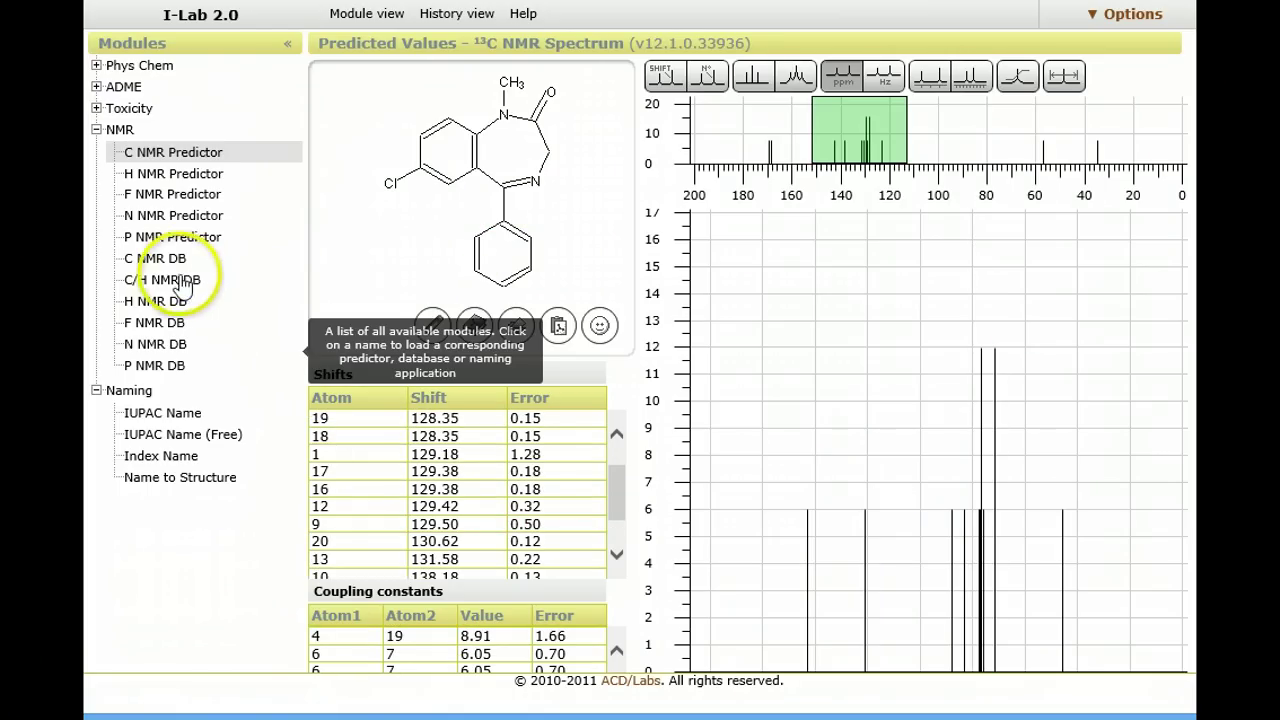
# Run the H NMR DB exact-structure search for Valium, finding one match.
pyautogui.click(160, 301)
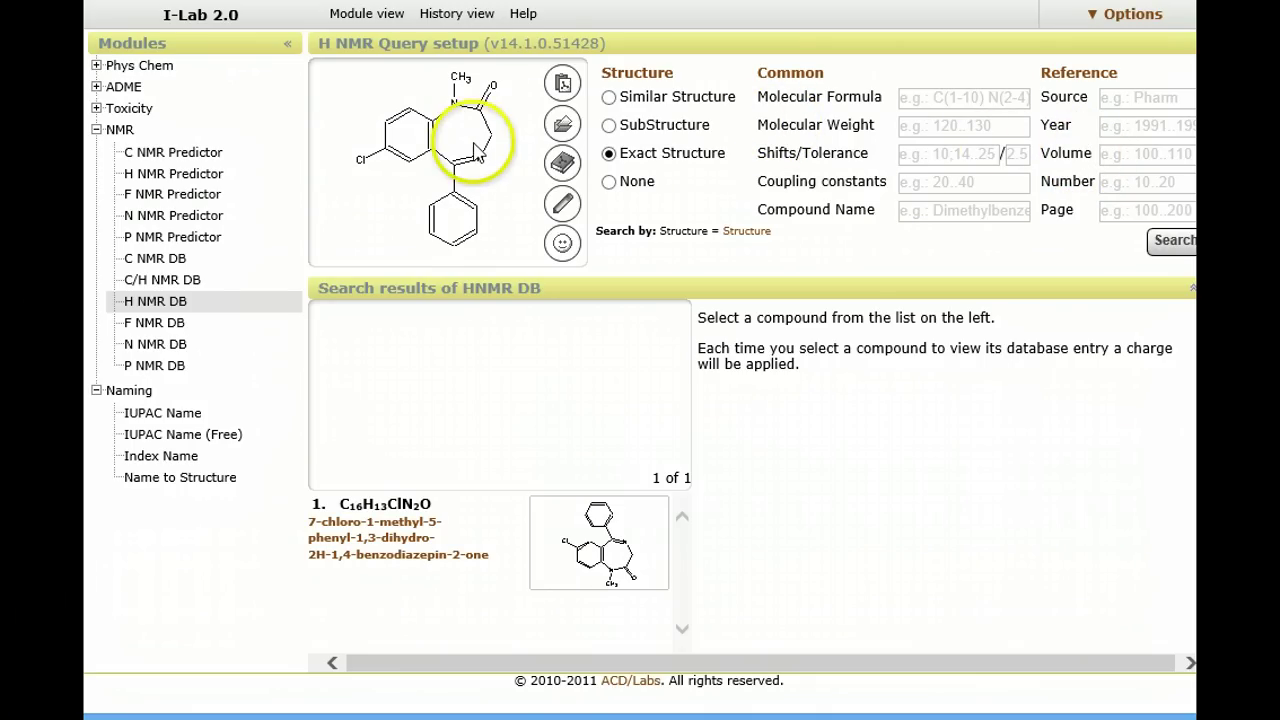
# Predict Valium's LogP under Phys Chem and select the 2,8 ± 0,69 value.
pyautogui.click(96, 66)
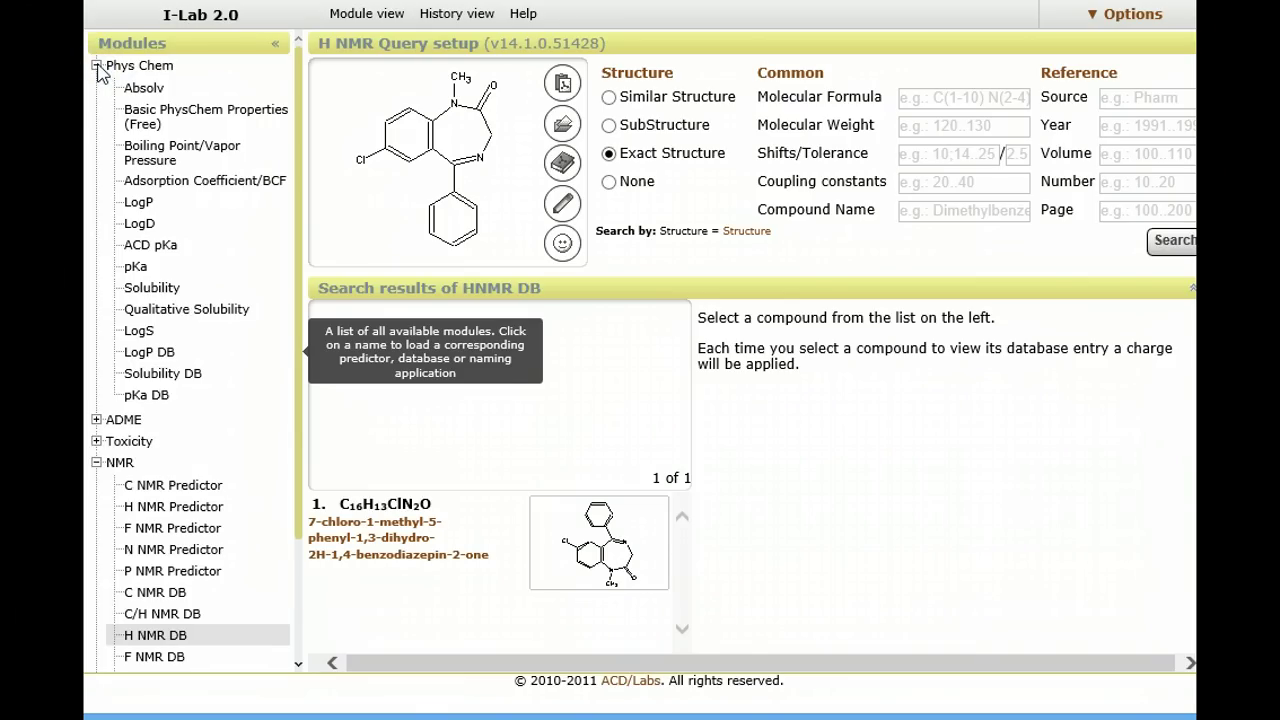
pyautogui.click(139, 205)
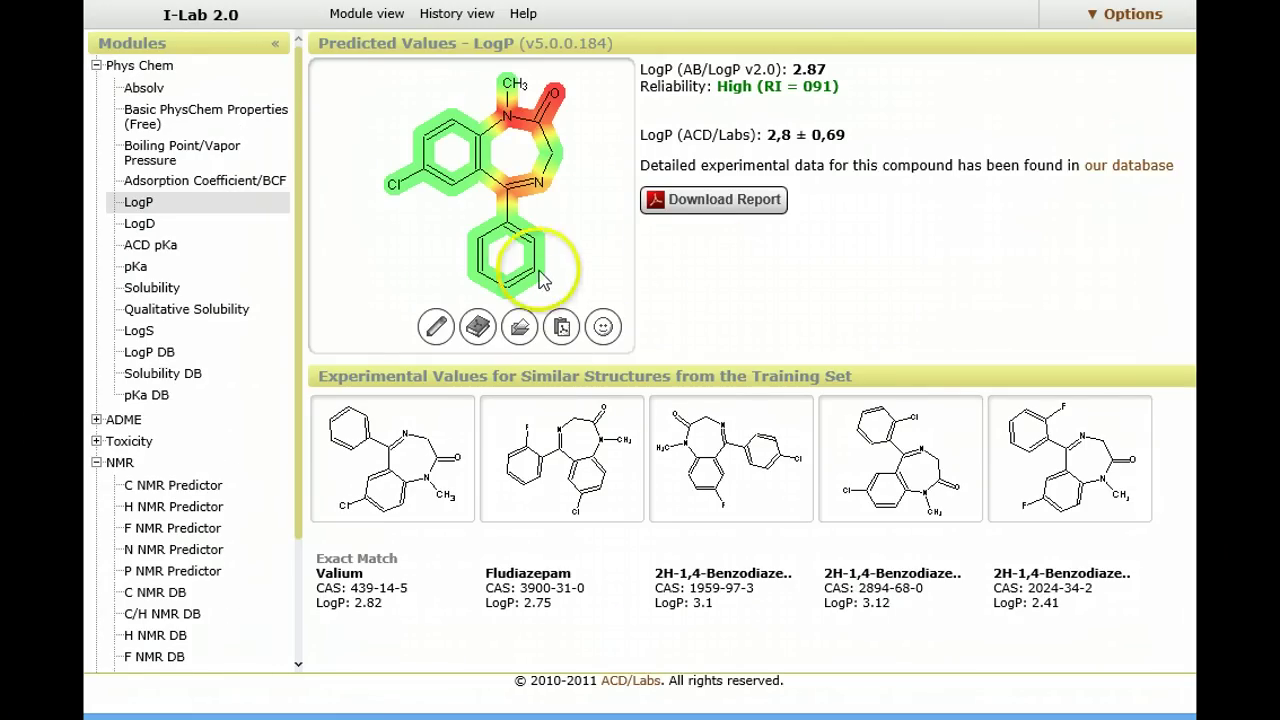
pyautogui.moveTo(846, 132); pyautogui.dragTo(770, 143)
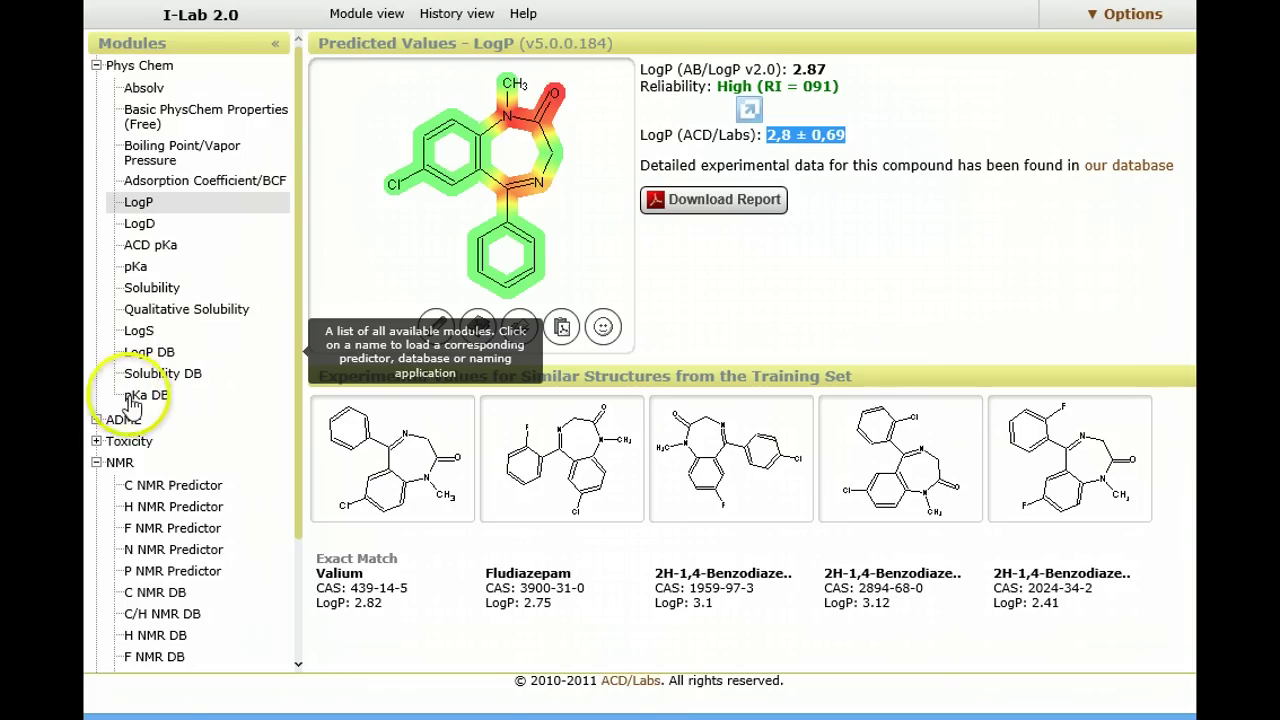
# Collapse Phys Chem and NMR, and expand ADME and Toxicity to show Bioavailability, BBB, AMES Test and LD50.
pyautogui.click(96, 67)
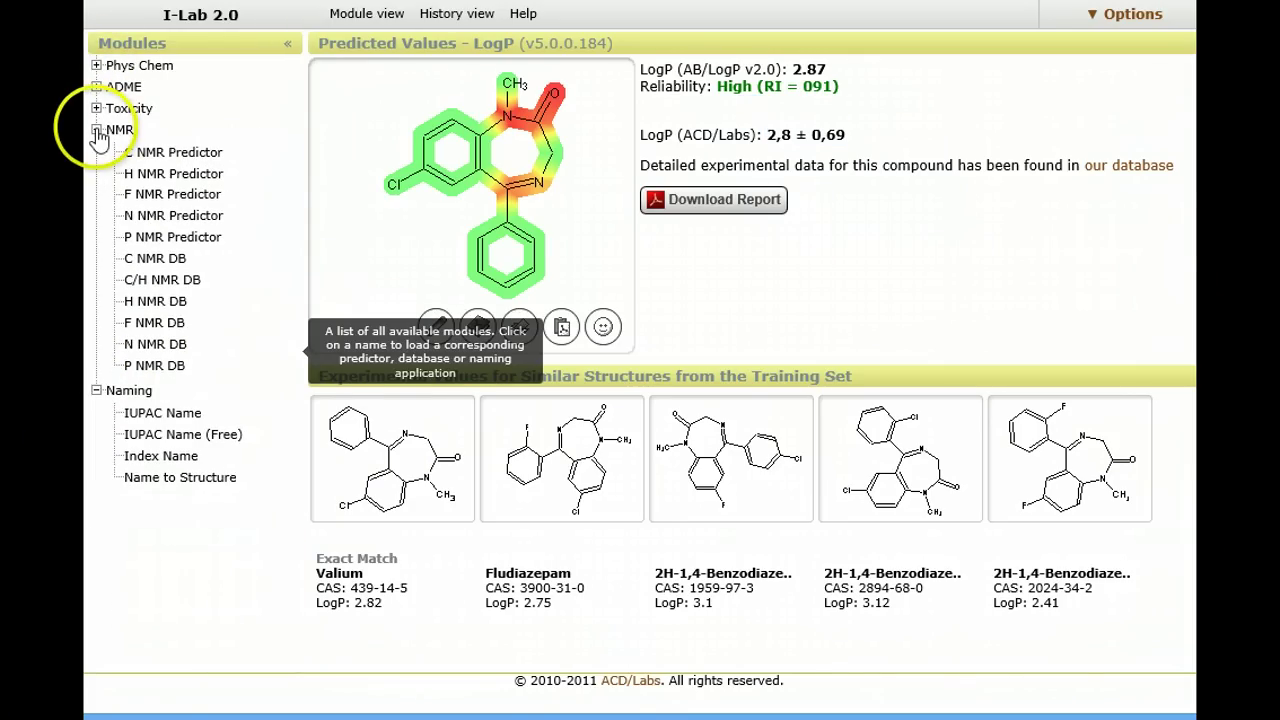
pyautogui.doubleClick(96, 131)
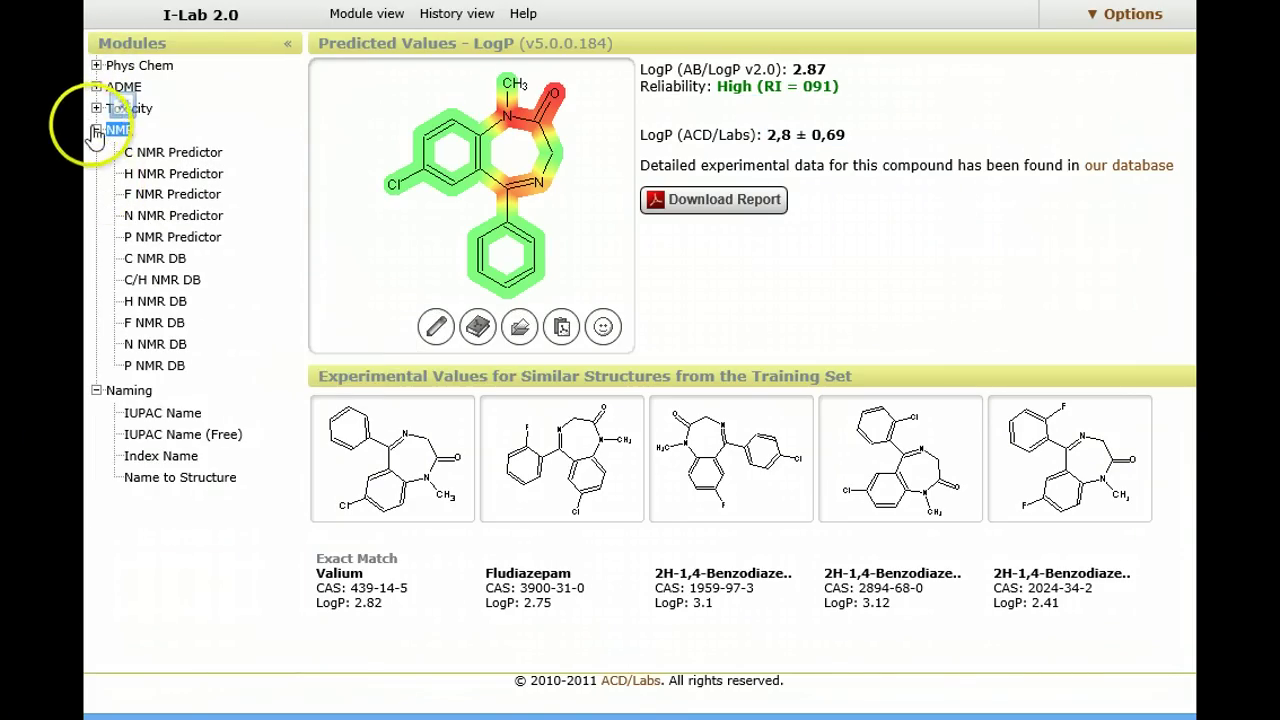
pyautogui.click(96, 129)
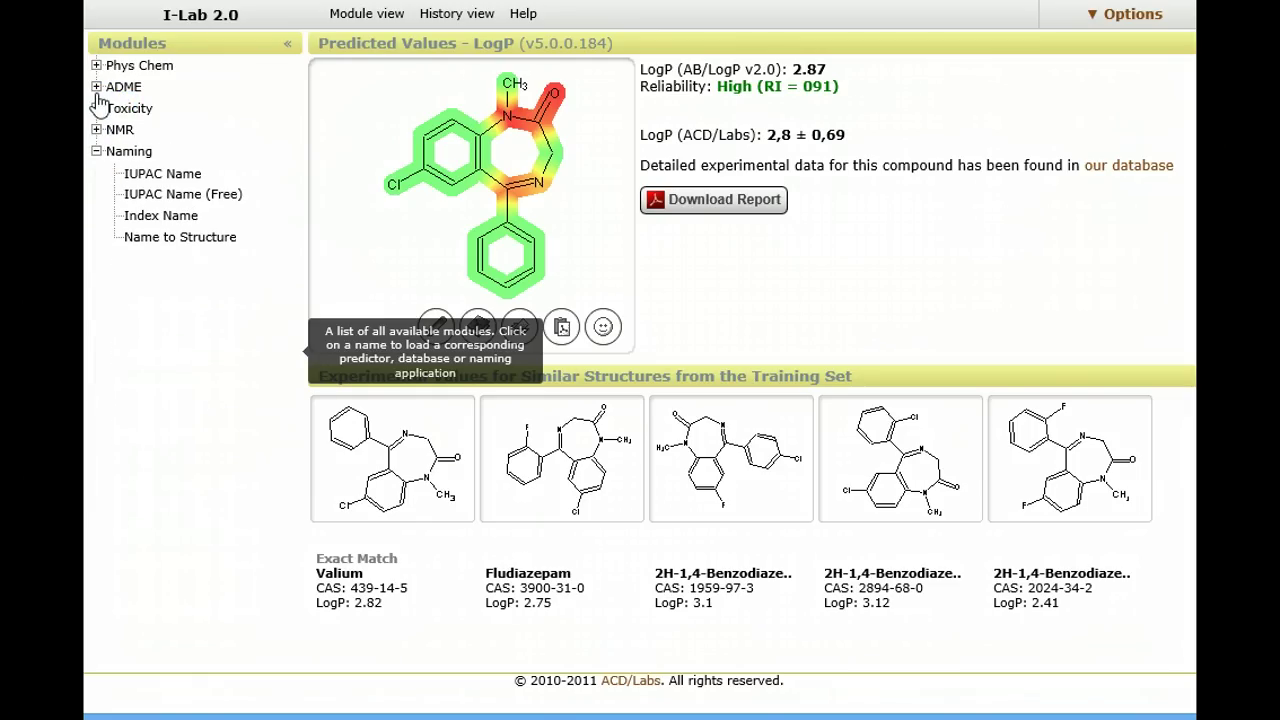
pyautogui.click(97, 88)
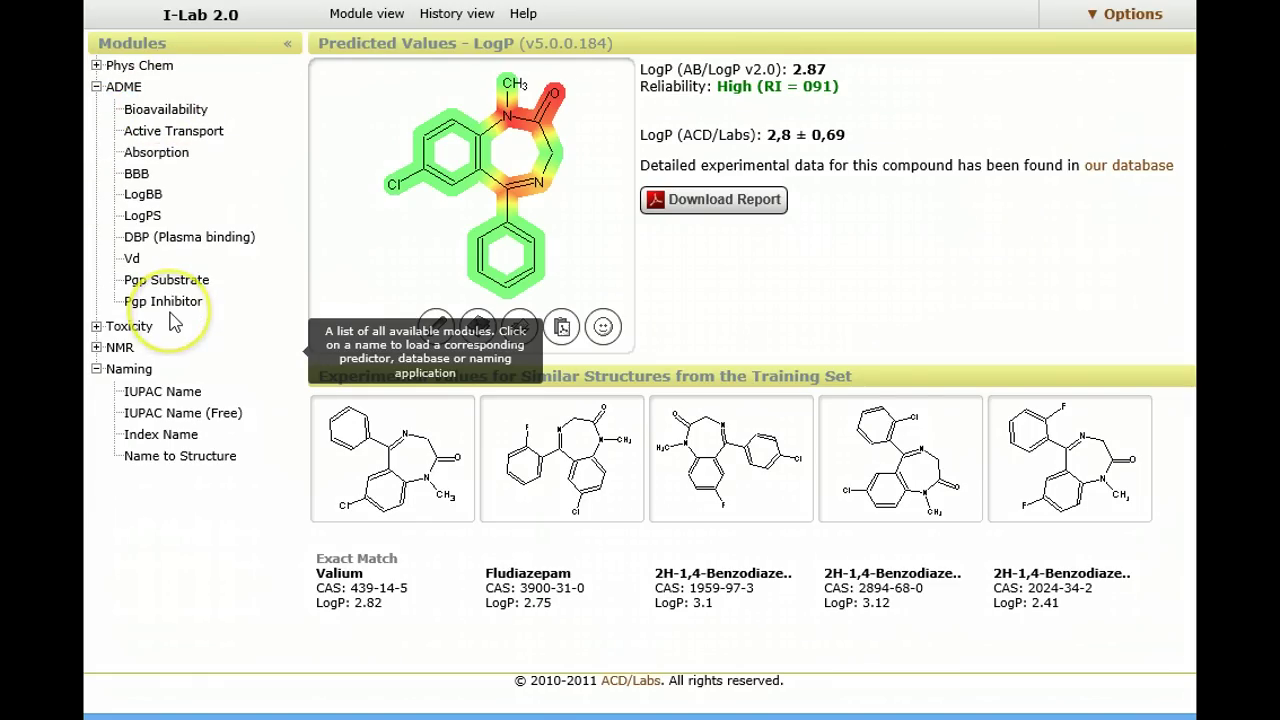
pyautogui.click(96, 326)
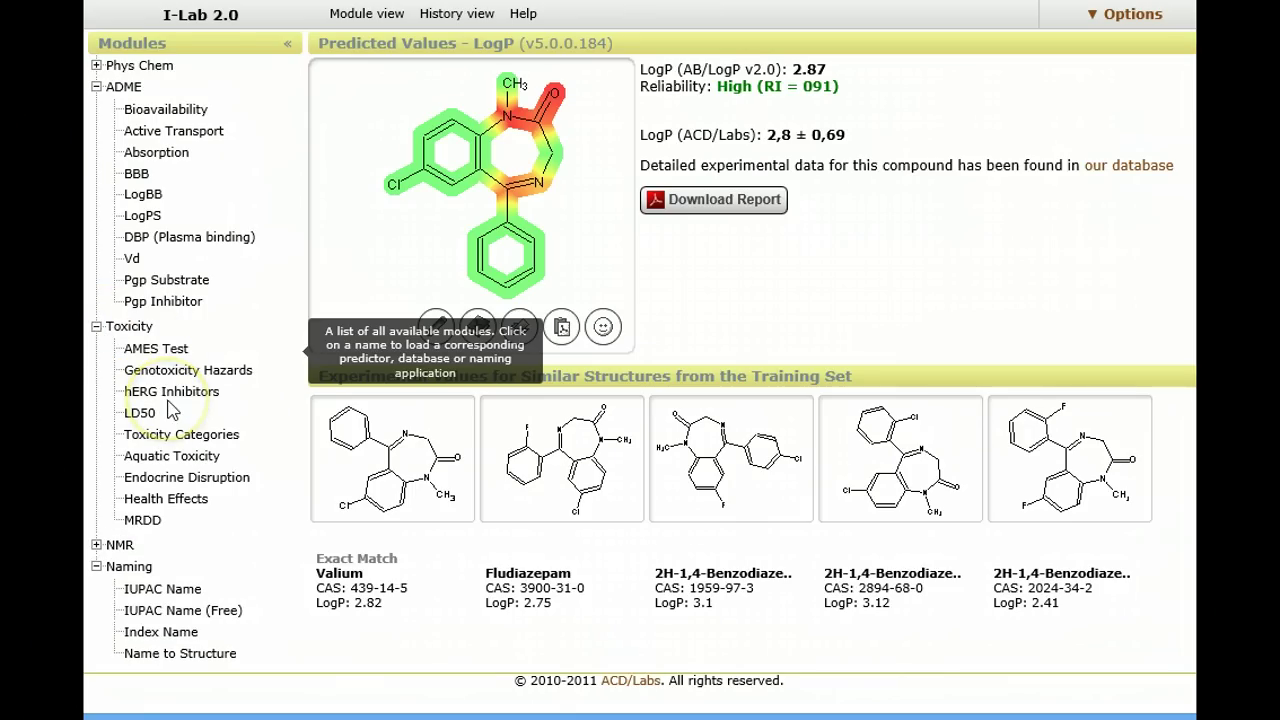